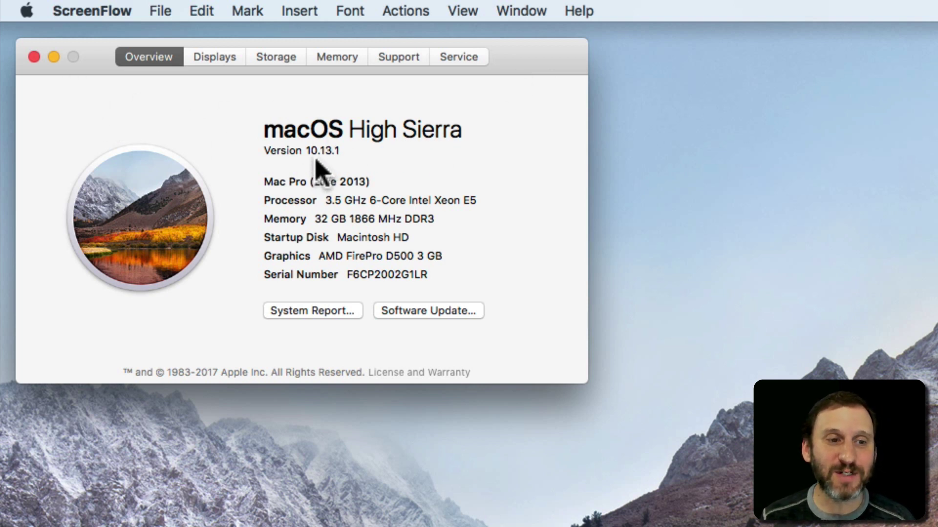
Open System Preferences from the Apple menu and go to Users & Groups.
{"action": "left_click", "coordinate": [30, 9]}
{"action": "left_click", "coordinate": [50, 63]}
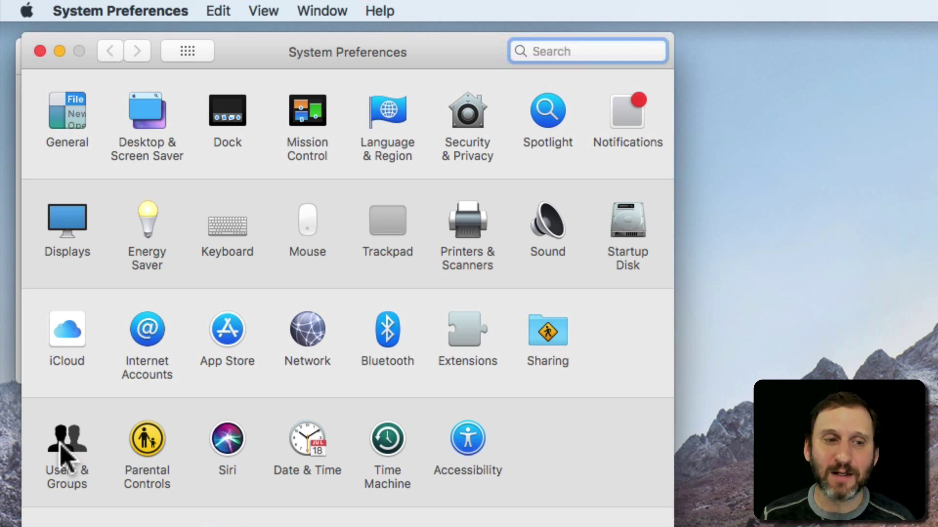
{"action": "left_click", "coordinate": [65, 455]}
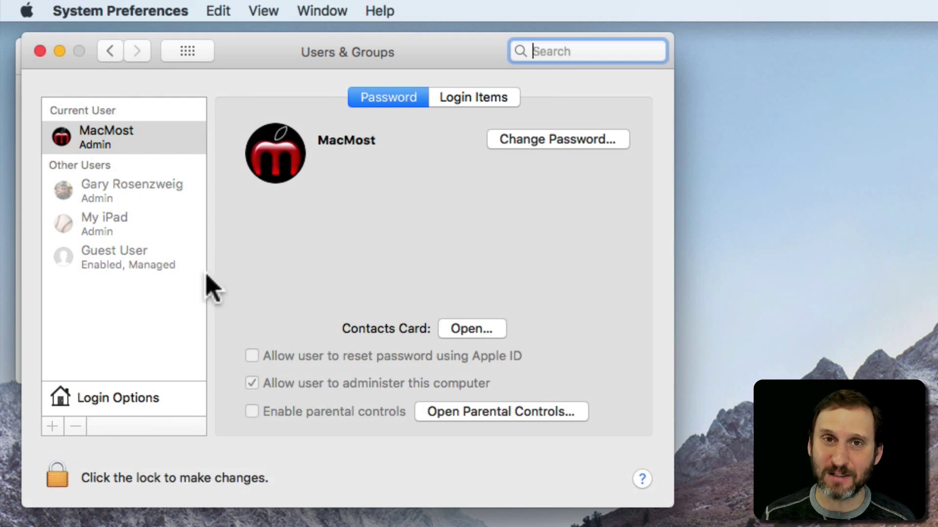
Unlock Users & Groups as user 'root' with a blank password, submitting twice.
{"action": "left_click", "coordinate": [58, 478]}
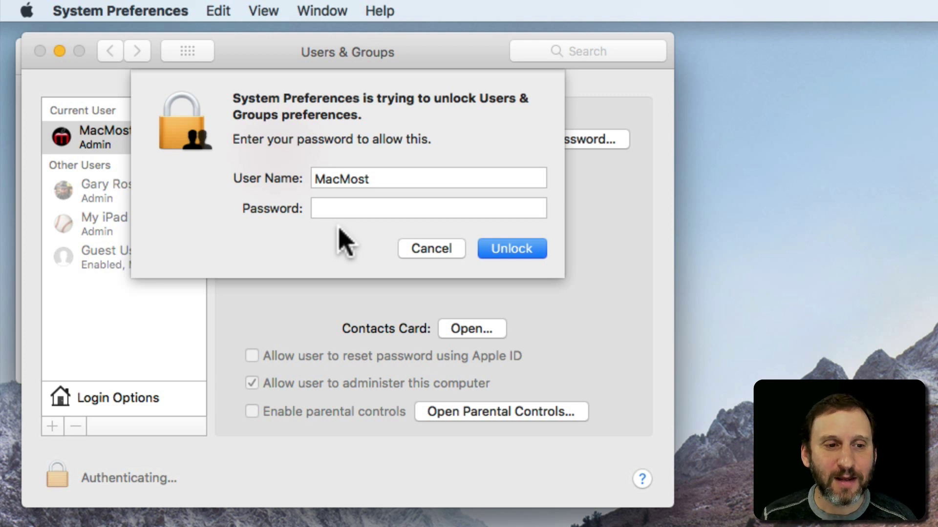
{"action": "double_click", "coordinate": [344, 178]}
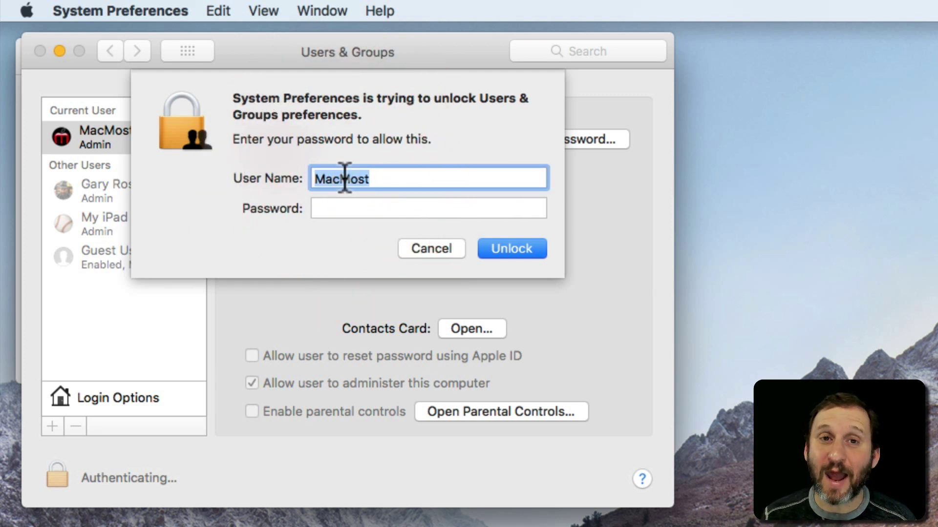
{"action": "type", "text": "root"}
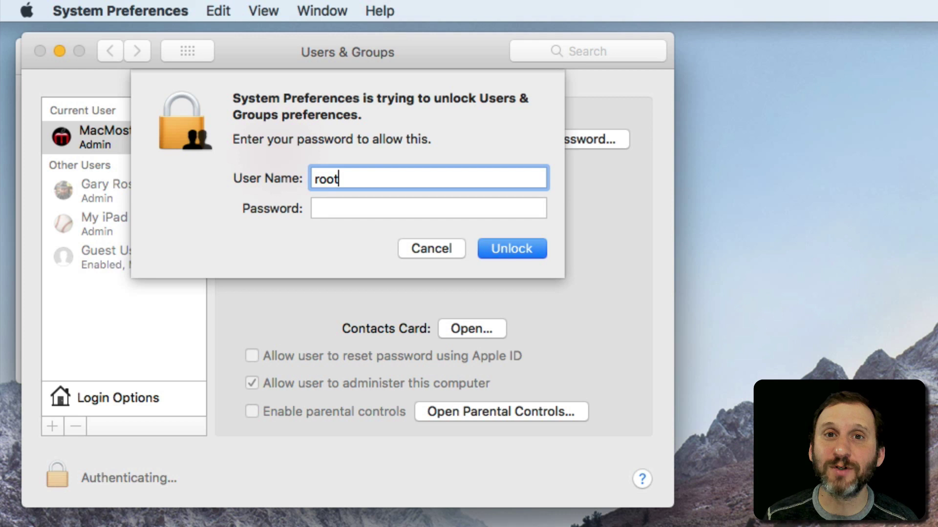
{"action": "left_click", "coordinate": [360, 206]}
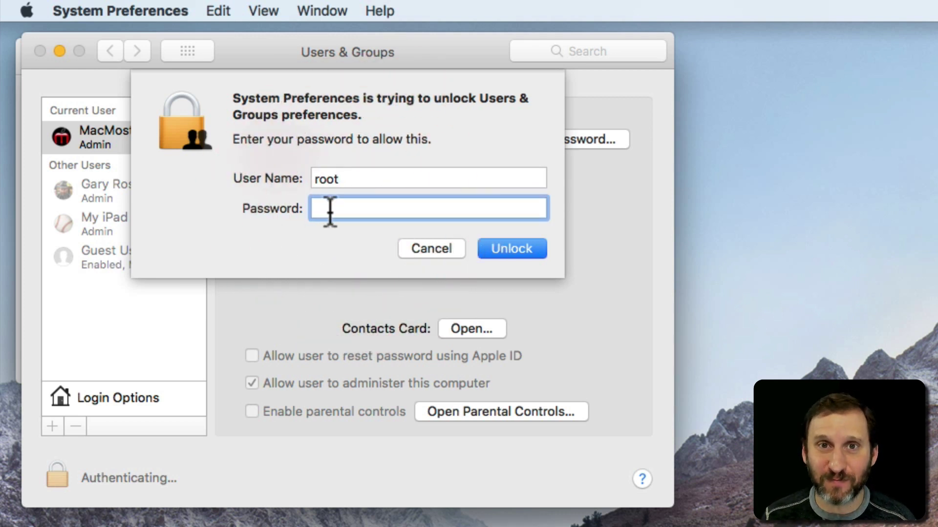
{"action": "left_click", "coordinate": [506, 252]}
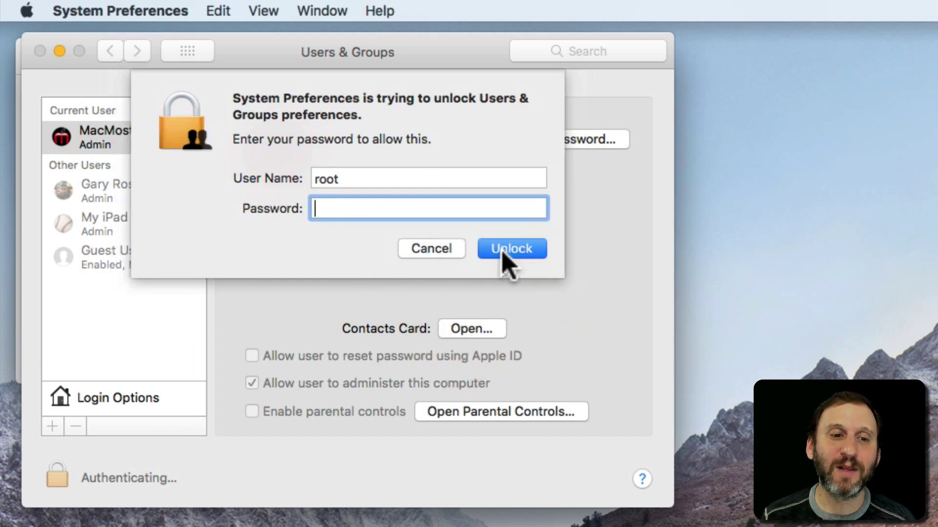
{"action": "left_click", "coordinate": [504, 251]}
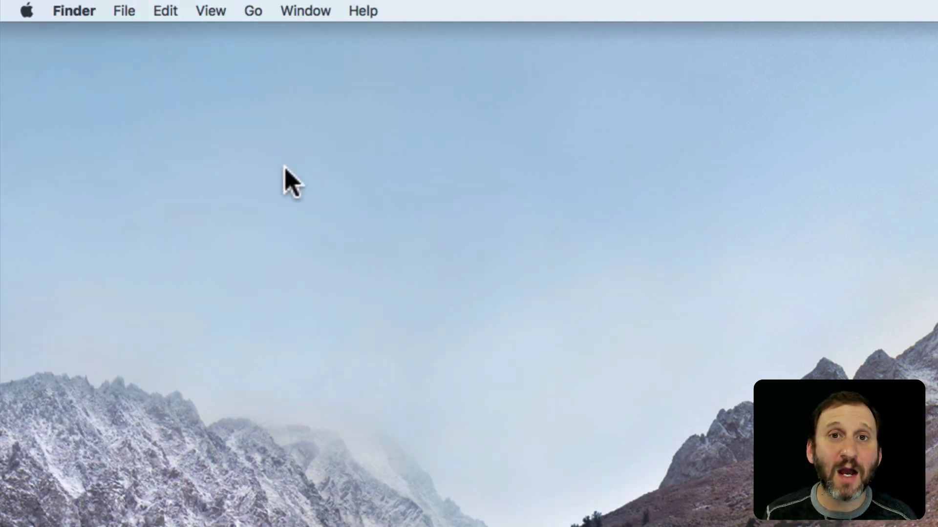
Reopen Users & Groups Login Options and unlock them with the administrator password.
{"action": "left_click", "coordinate": [26, 10]}
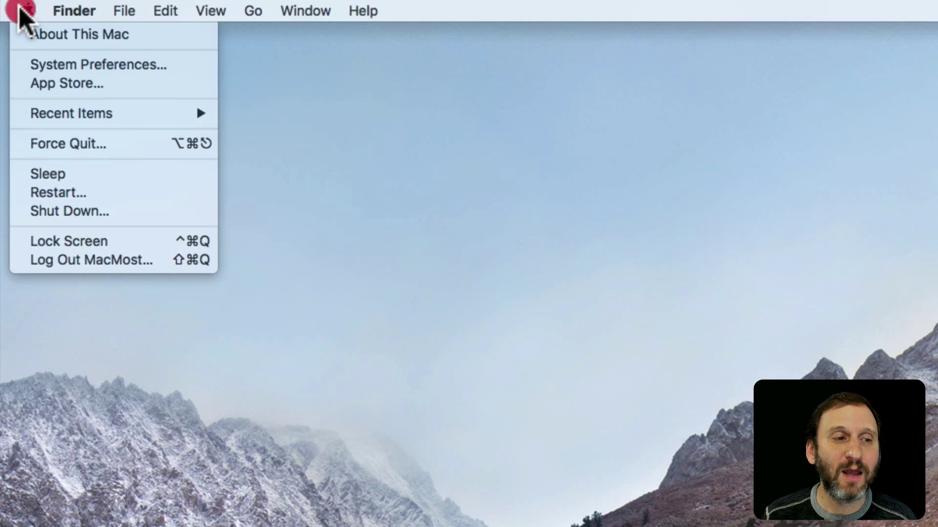
{"action": "left_click", "coordinate": [46, 64]}
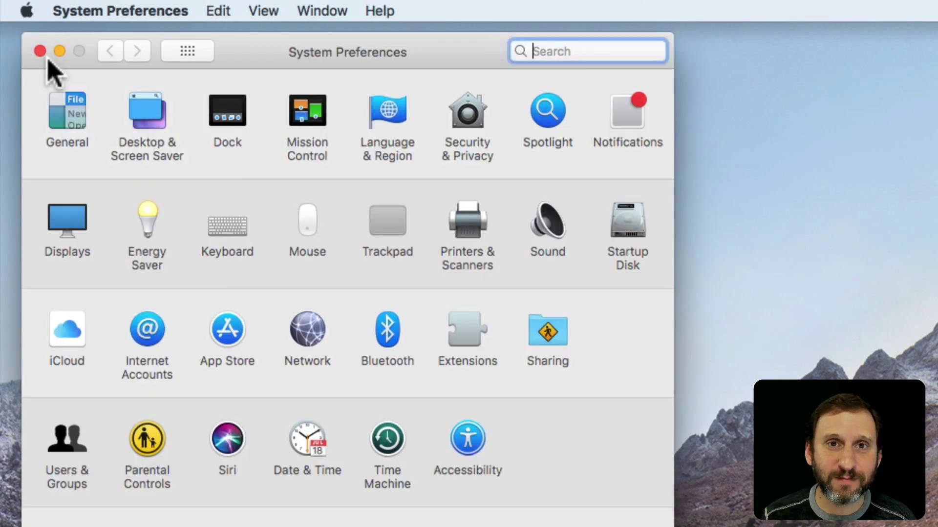
{"action": "left_click", "coordinate": [65, 443]}
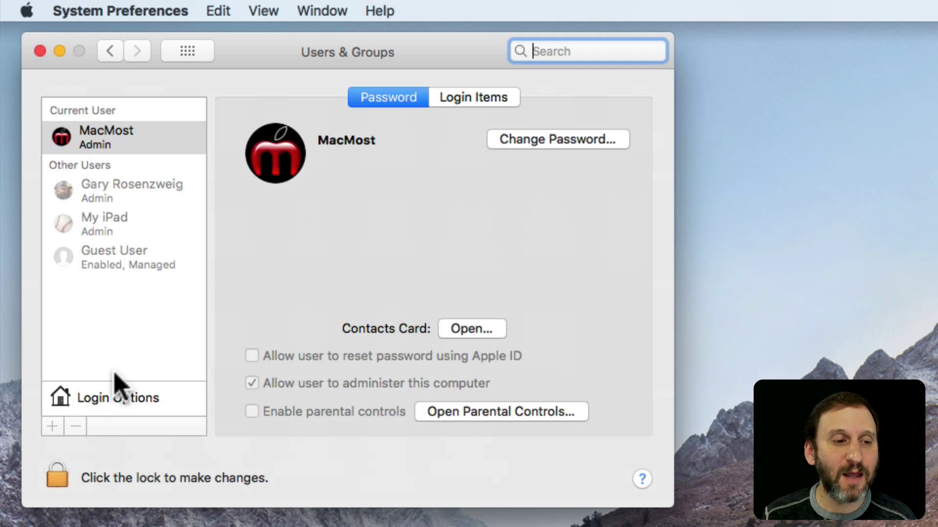
{"action": "left_click", "coordinate": [79, 411]}
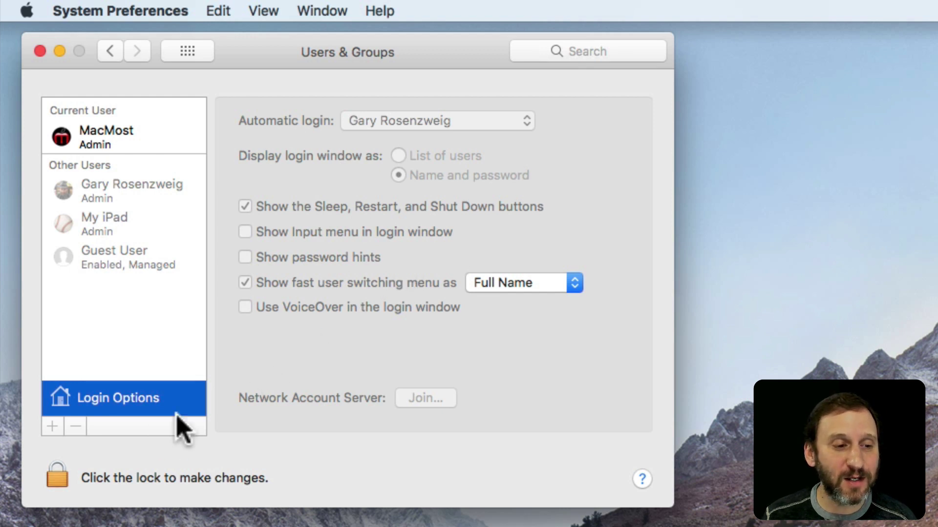
{"action": "left_click", "coordinate": [57, 478]}
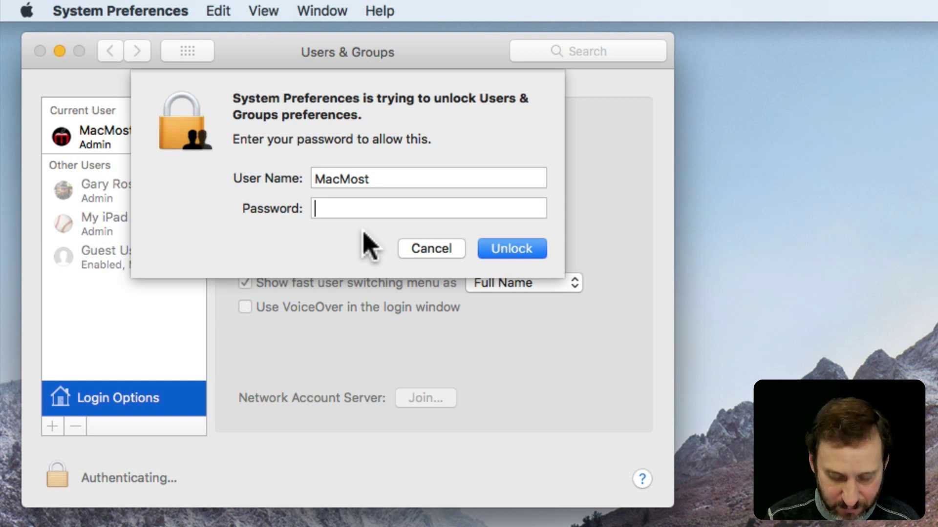
{"action": "type", "text": "••••••••"}
{"action": "key", "text": "Return"}
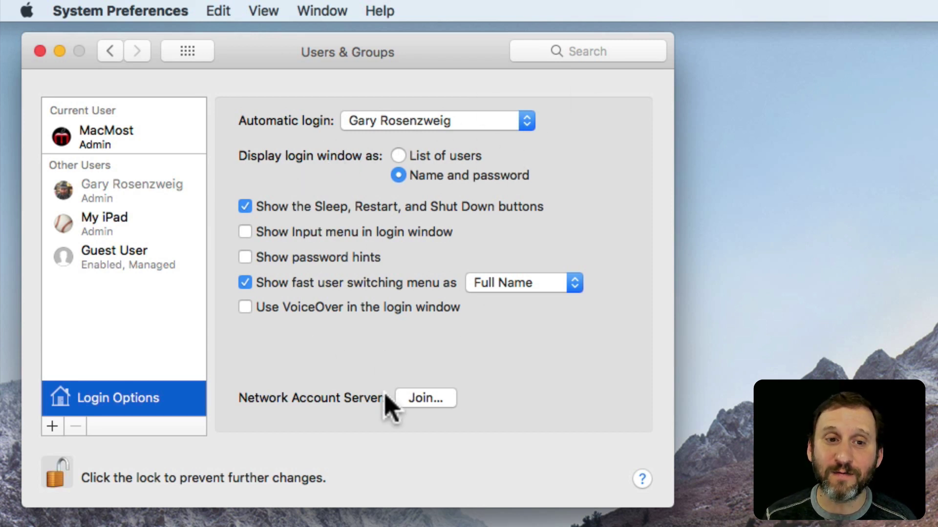
Launch Directory Utility from the Network Account Server Join prompt.
{"action": "left_click", "coordinate": [433, 410]}
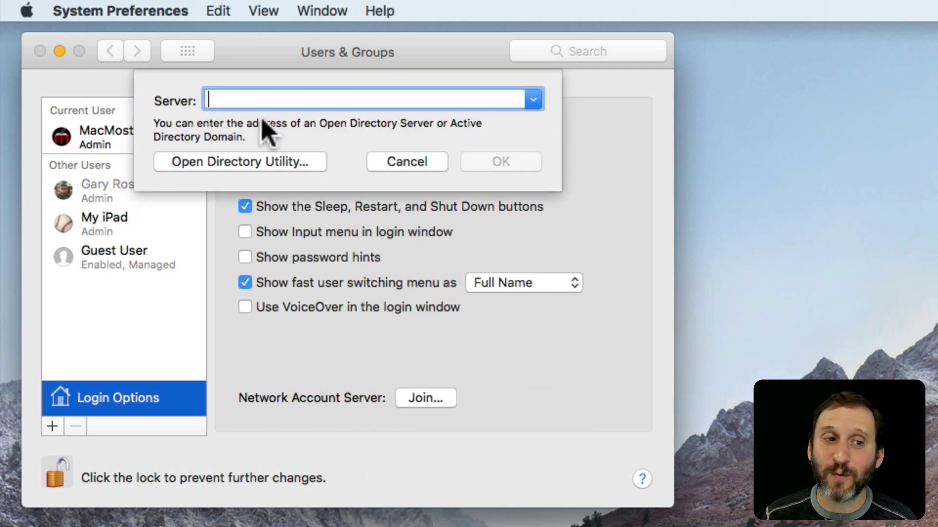
{"action": "left_click", "coordinate": [205, 164]}
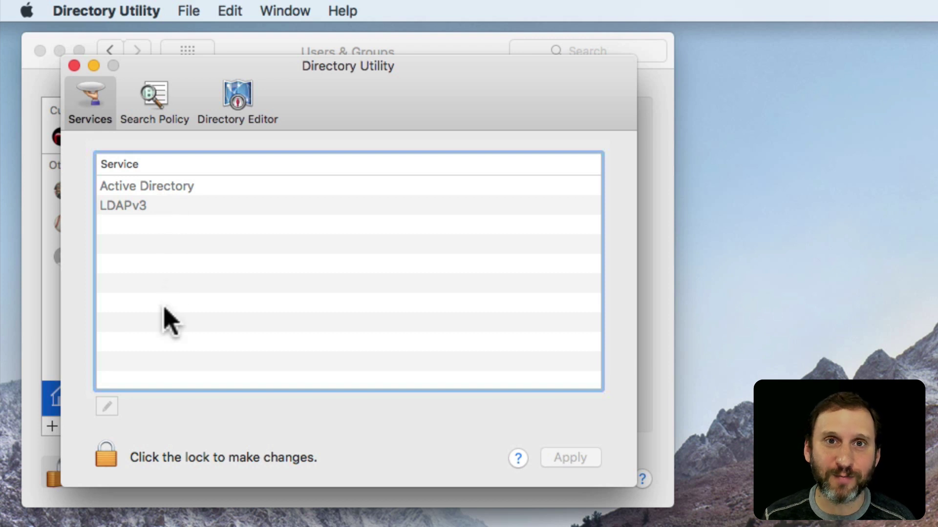
Unlock Directory Utility with the administrator password, centring the password prompt first.
{"action": "left_click", "coordinate": [102, 461]}
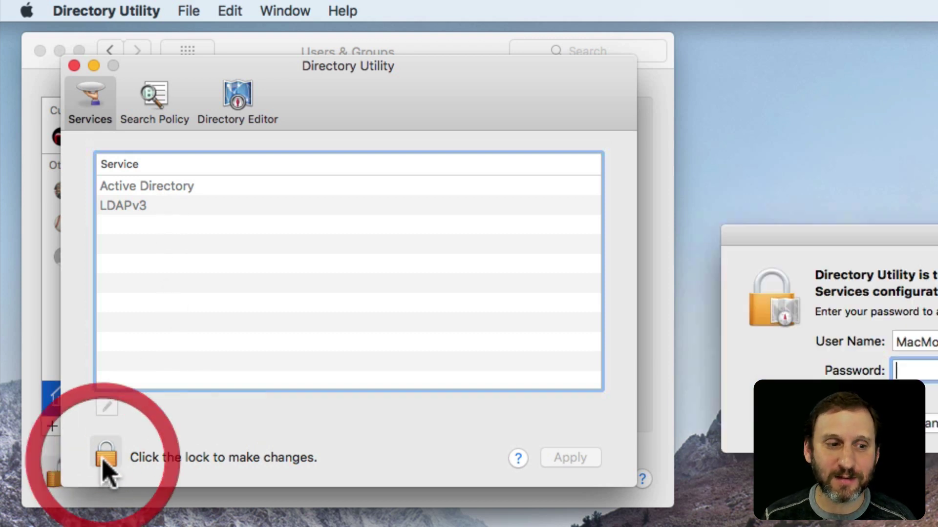
{"action": "left_click_drag", "start_coordinate": [923, 236], "coordinate": [394, 174]}
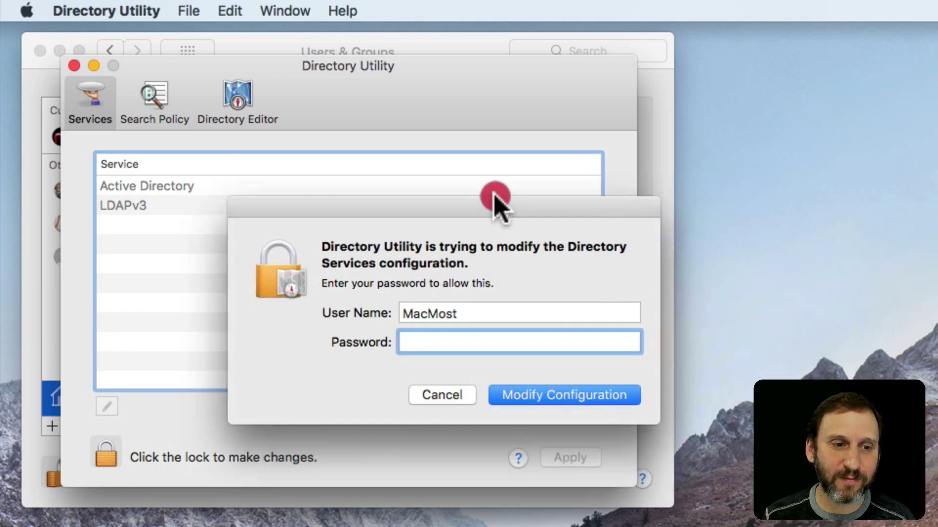
{"action": "type", "text": "******"}
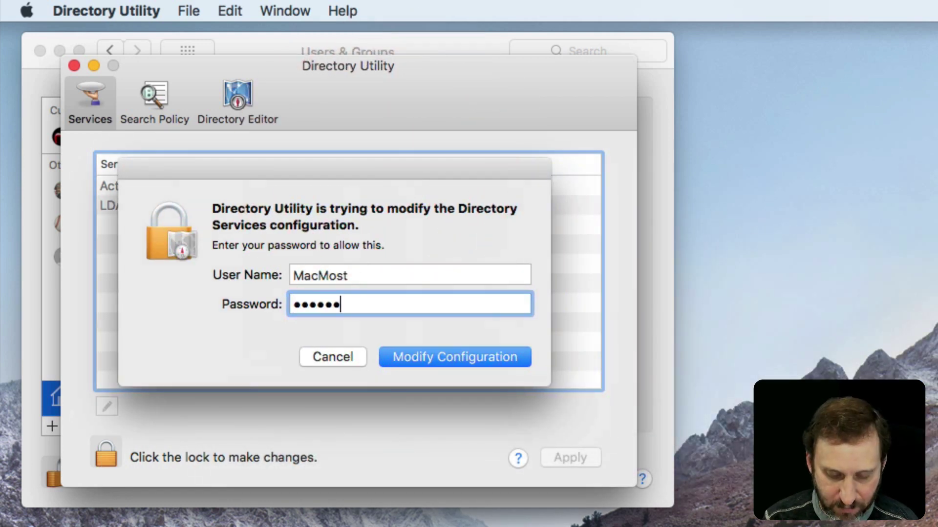
{"action": "type", "text": "**"}
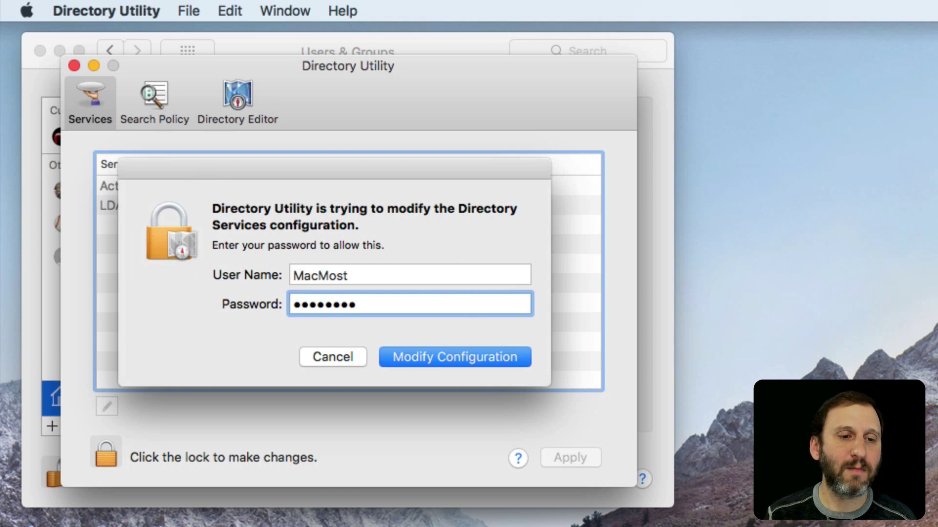
{"action": "key", "text": "Return"}
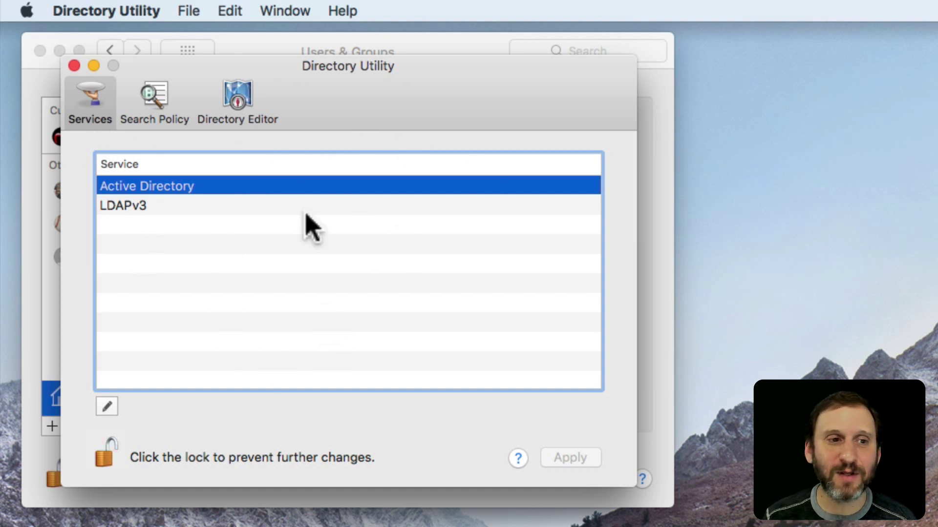
Enable the root user via Edit > Enable Root User with a verified new password.
{"action": "left_click", "coordinate": [227, 11]}
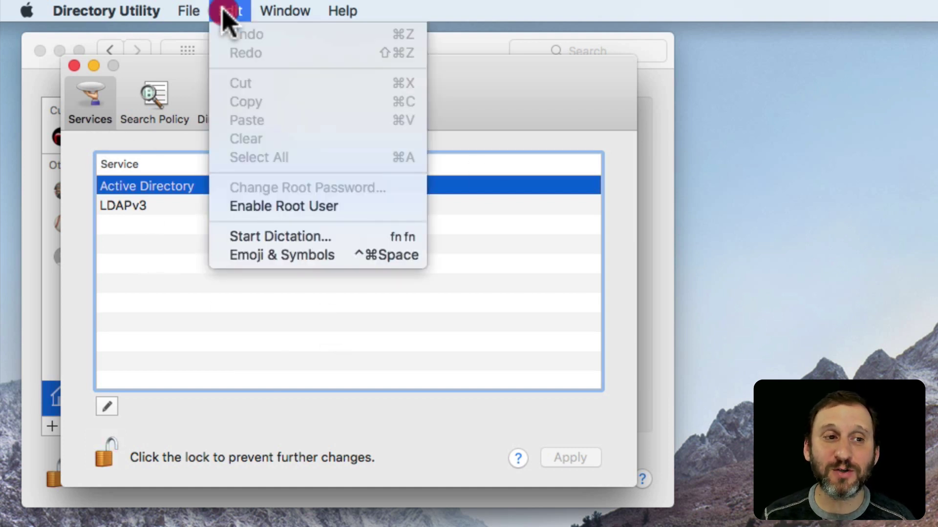
{"action": "left_click", "coordinate": [270, 209]}
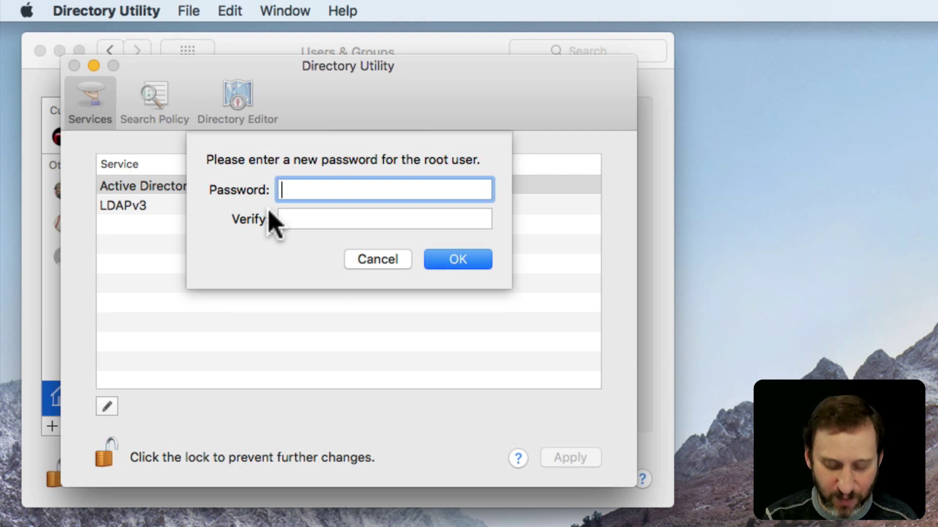
{"action": "type", "text": "passwor"}
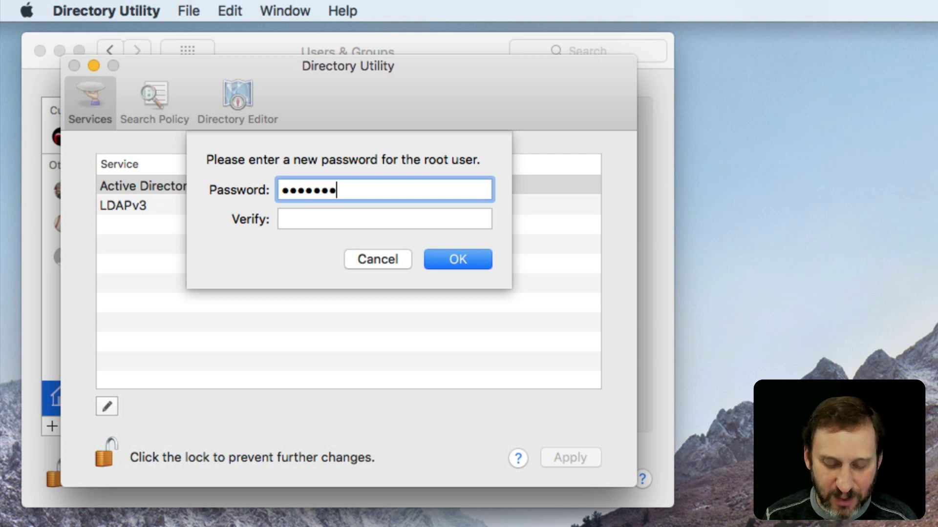
{"action": "type", "text": "d"}
{"action": "key", "text": "Tab"}
{"action": "type", "text": "passw"}
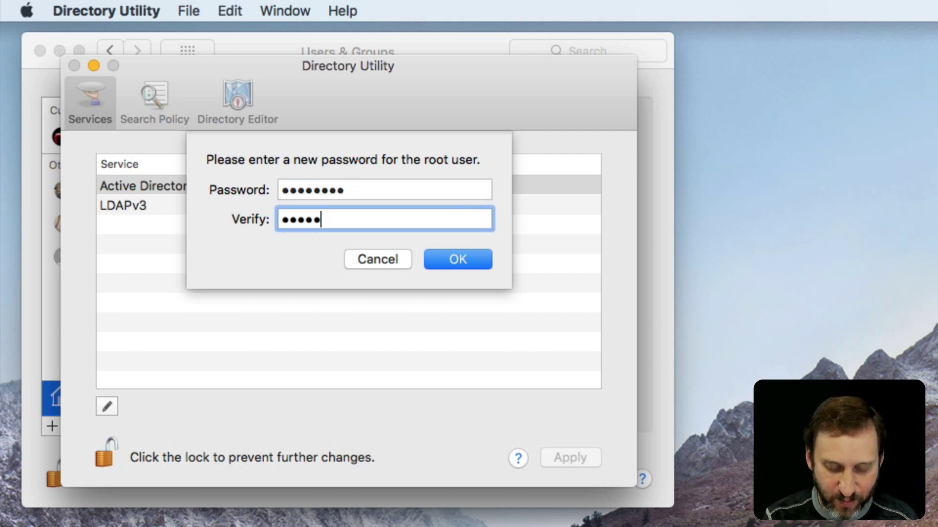
{"action": "type", "text": "ord"}
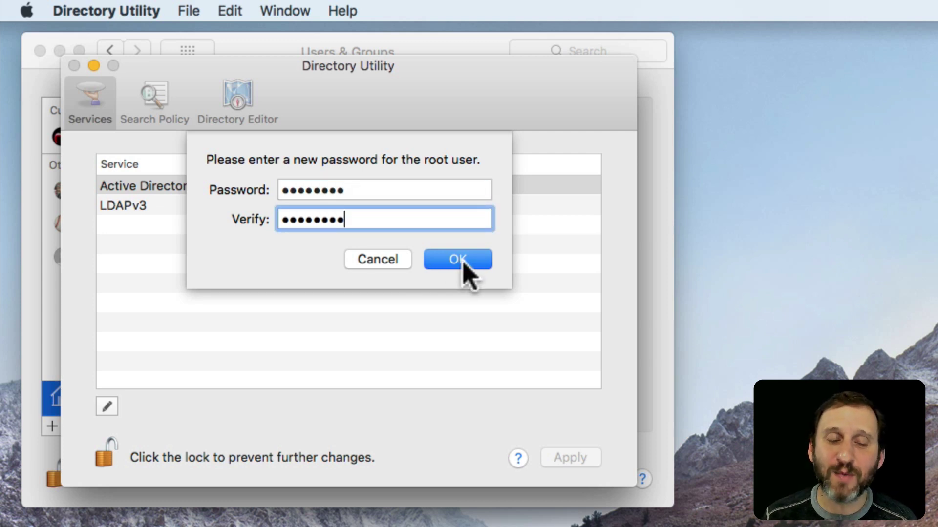
{"action": "left_click", "coordinate": [470, 271]}
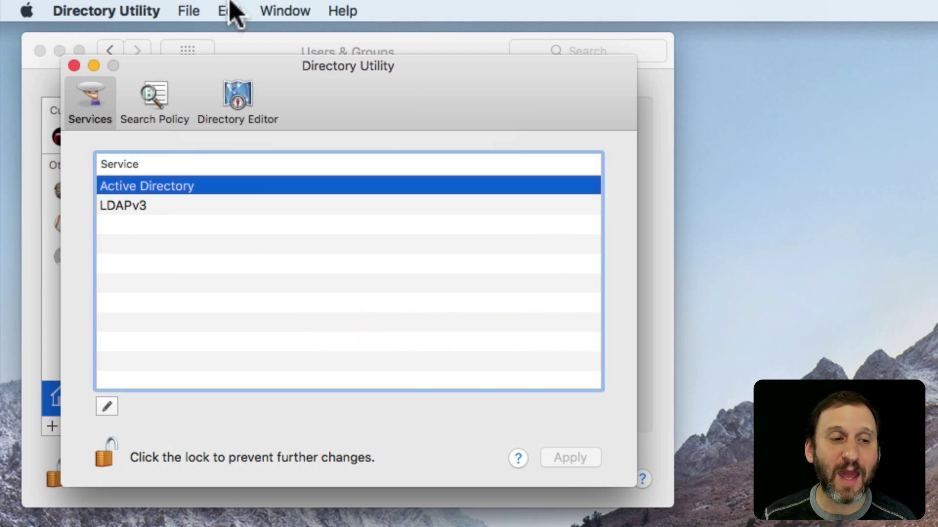
{"action": "left_click_drag", "start_coordinate": [229, 10], "coordinate": [278, 186]}
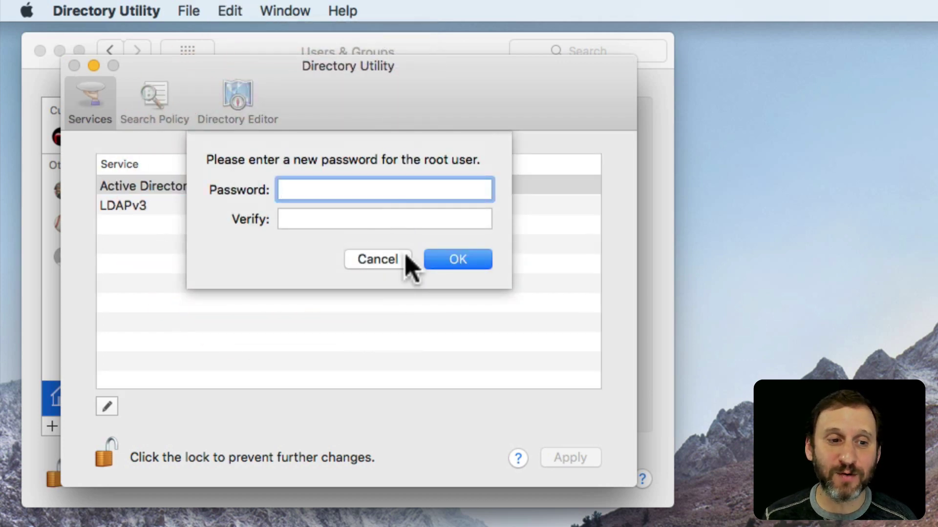
{"action": "left_click", "coordinate": [406, 257]}
{"action": "left_click_drag", "start_coordinate": [229, 10], "coordinate": [267, 210]}
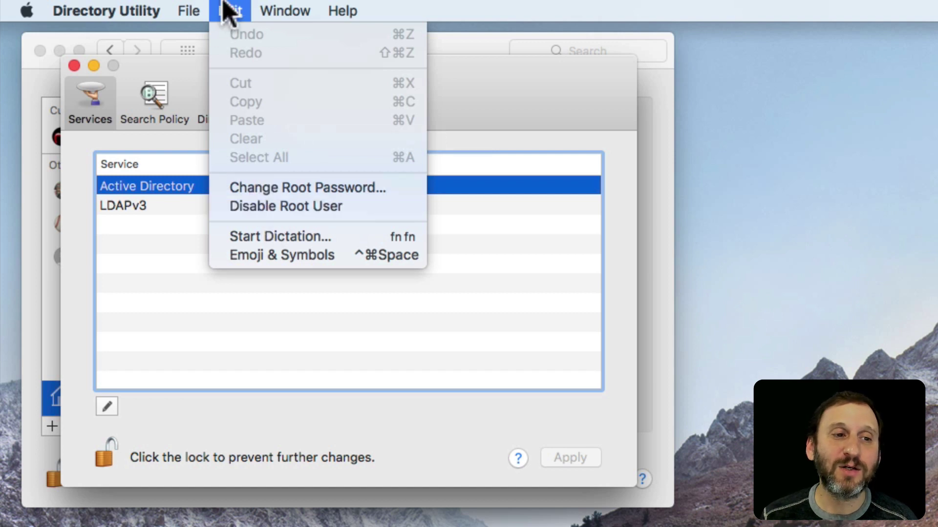
{"action": "left_click_drag", "start_coordinate": [267, 210], "coordinate": [222, 3]}
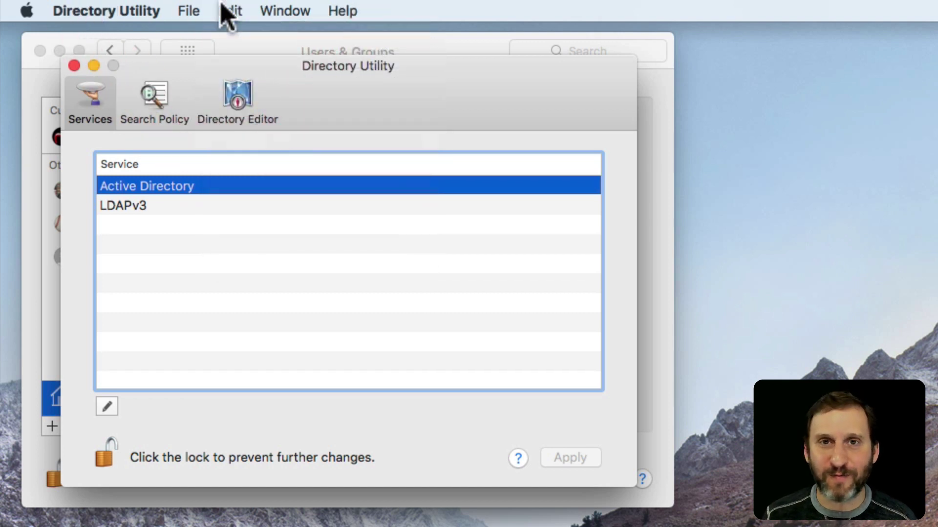